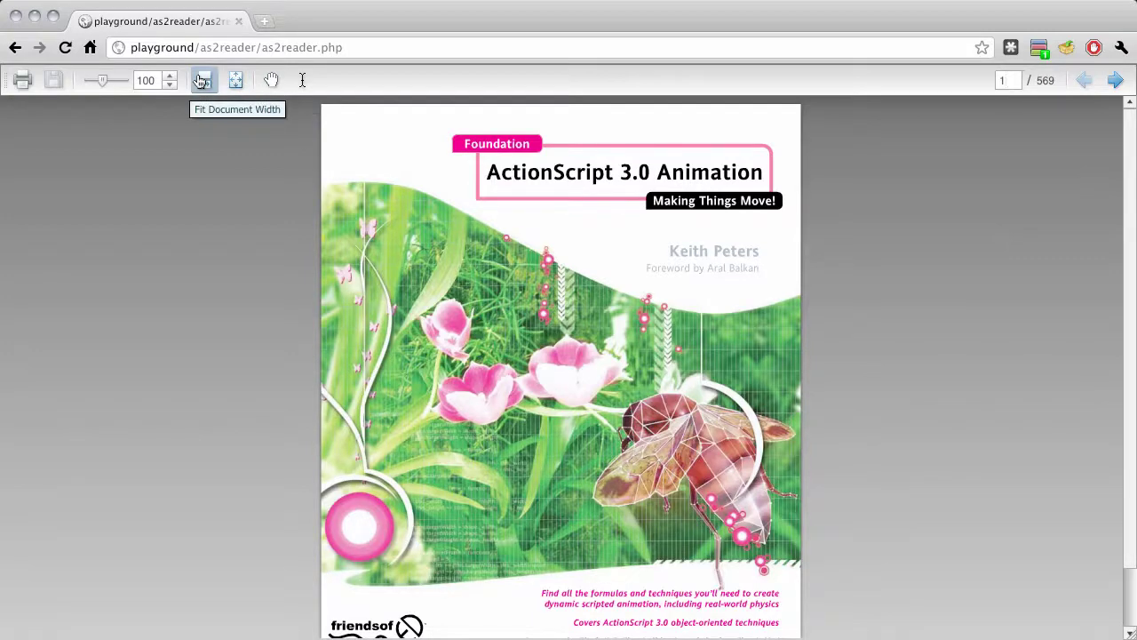
Return to whole-page view and page forward through the book's contents.
{"action": "left_click", "coordinate": [206, 82]}
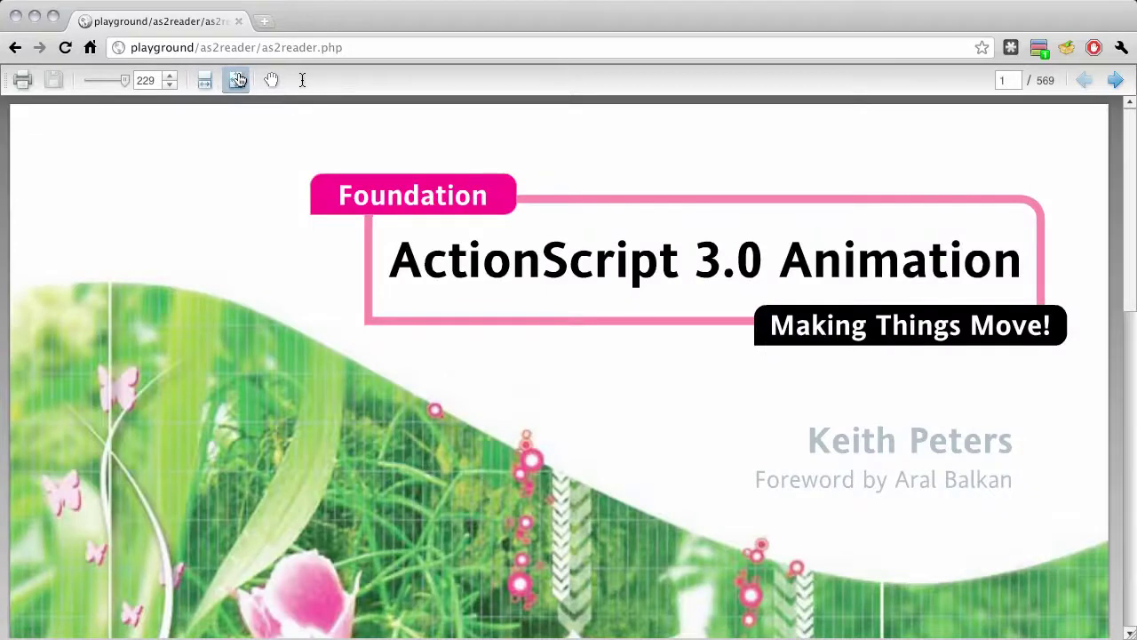
{"action": "left_click", "coordinate": [235, 80]}
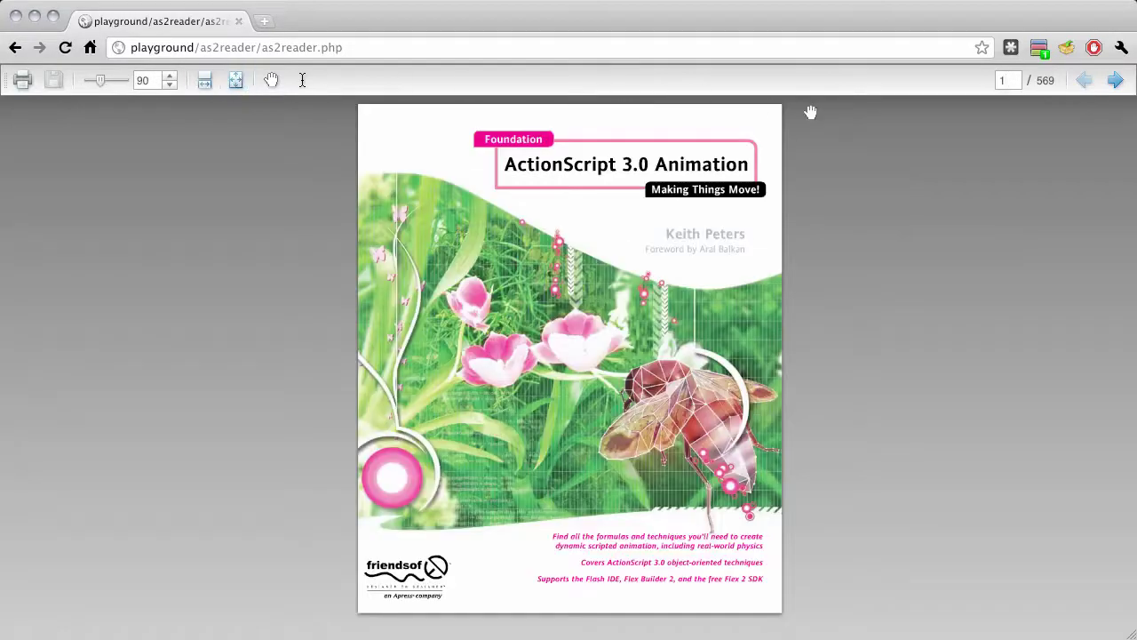
{"action": "left_click", "coordinate": [1115, 82]}
{"action": "left_click", "coordinate": [1116, 85]}
{"action": "left_click", "coordinate": [1115, 82]}
{"action": "left_click", "coordinate": [1115, 83]}
{"action": "left_click", "coordinate": [1115, 83]}
{"action": "left_click", "coordinate": [1115, 83]}
{"action": "left_click", "coordinate": [1115, 83]}
{"action": "left_click", "coordinate": [1115, 83]}
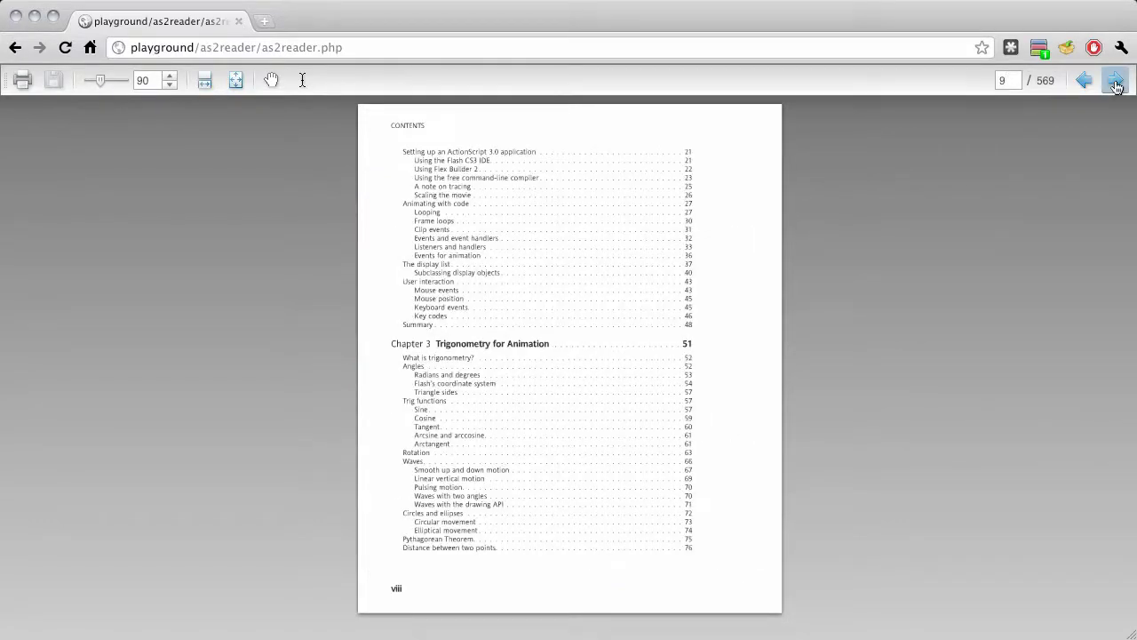
Advance to page 10 and select its first block of contents entries.
{"action": "left_click", "coordinate": [1115, 84]}
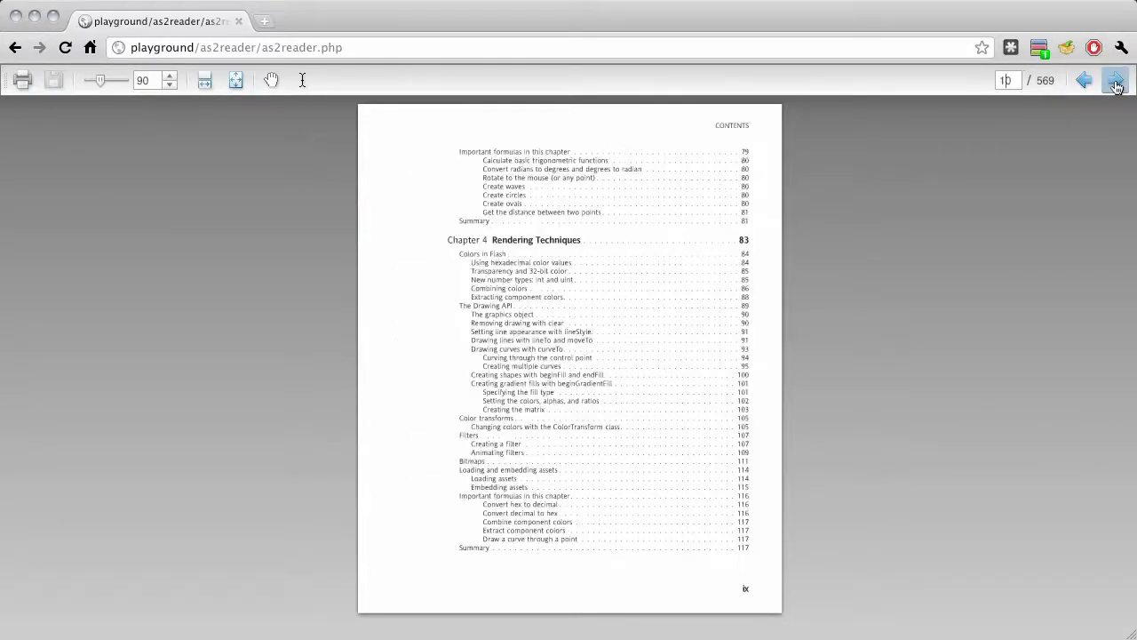
{"action": "left_click", "coordinate": [303, 80]}
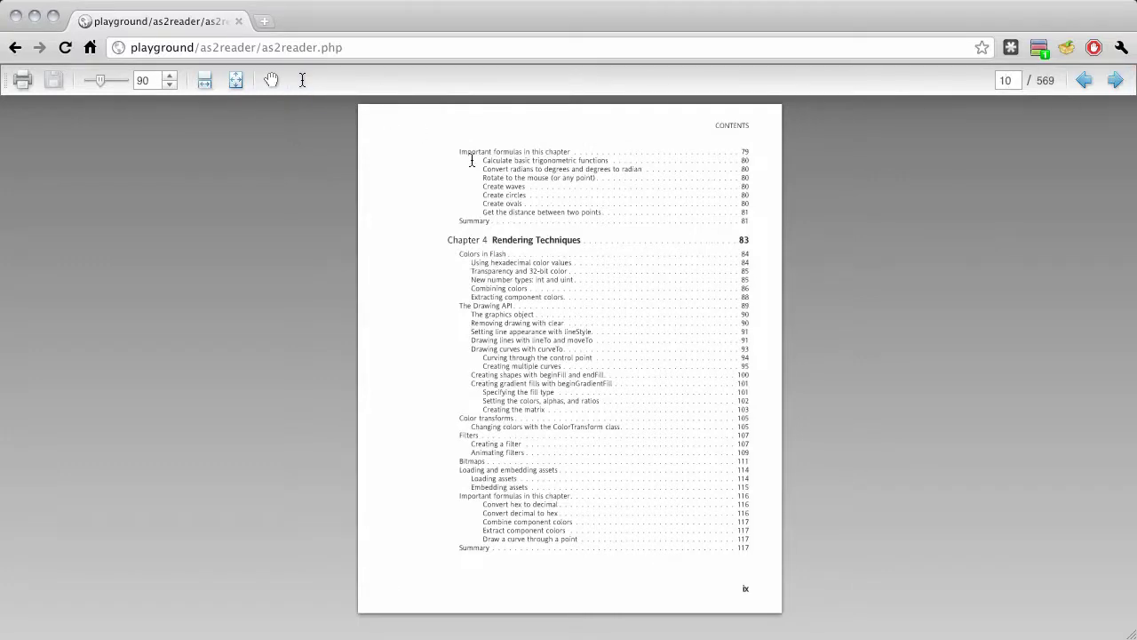
{"action": "left_click_drag", "start_coordinate": [462, 156], "coordinate": [750, 229]}
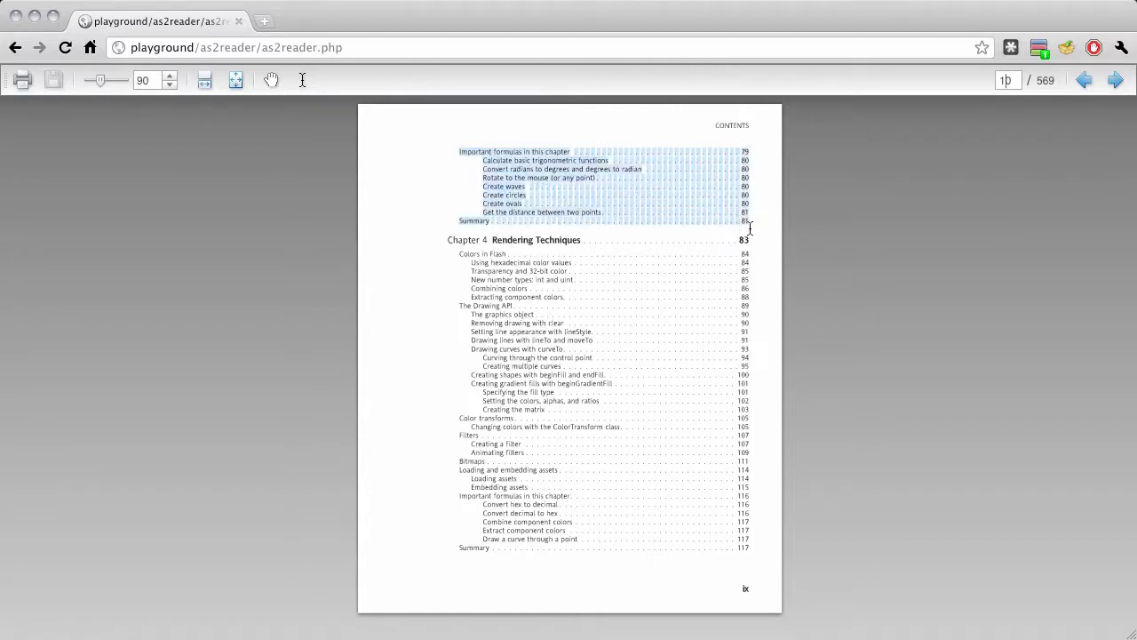
Clear the text selection and zoom the book in to 145%.
{"action": "left_click", "coordinate": [806, 218]}
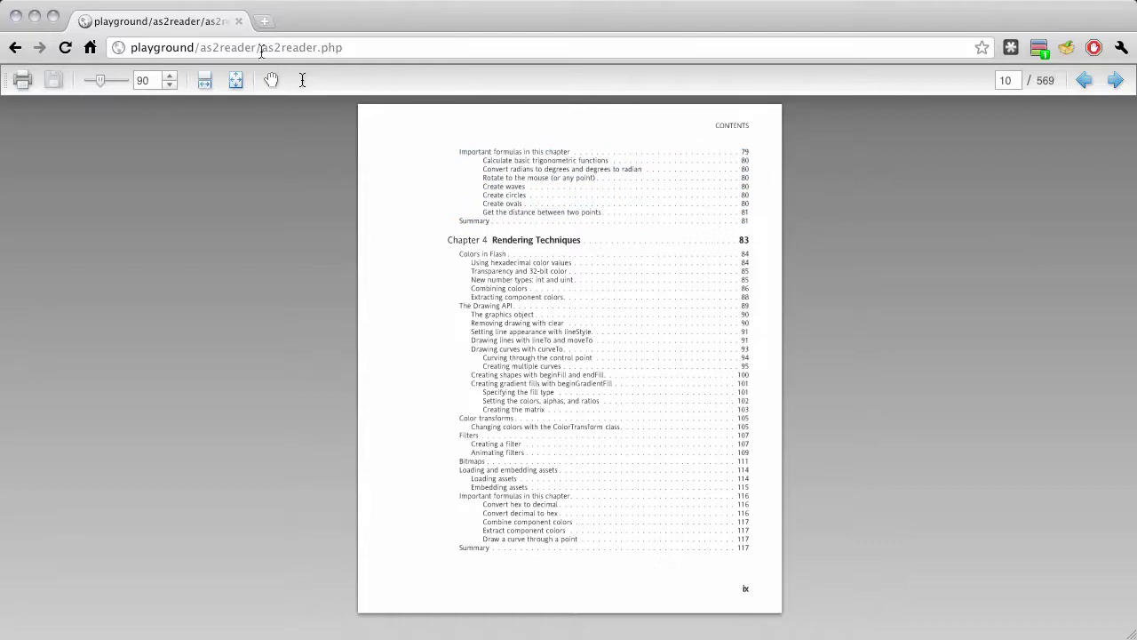
{"action": "left_click_drag", "start_coordinate": [103, 84], "coordinate": [112, 85]}
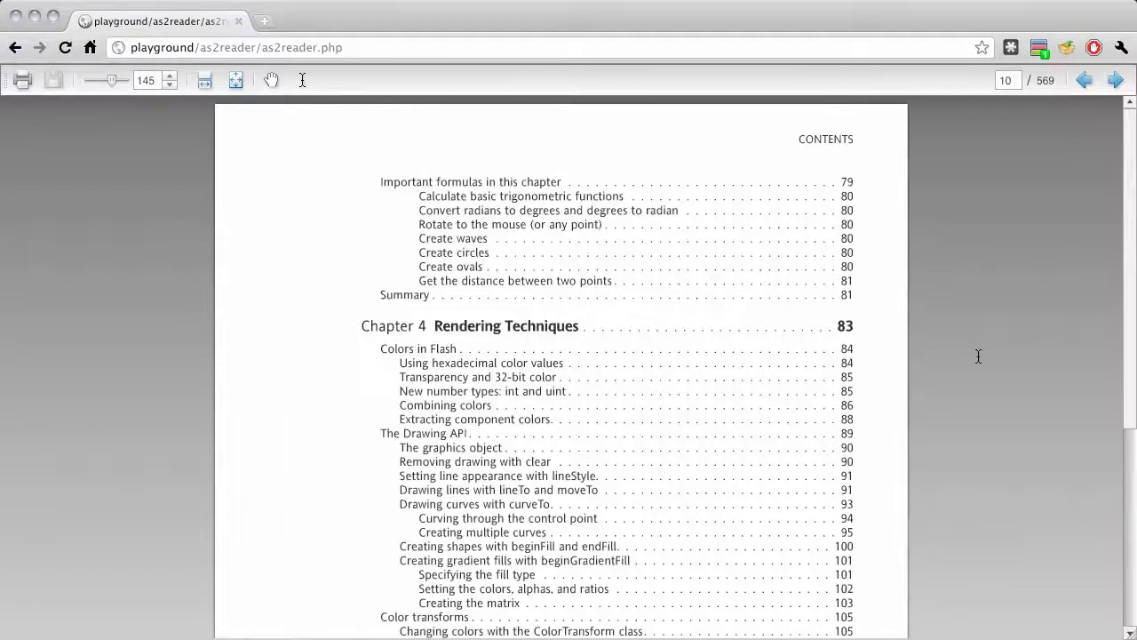
{"action": "scroll", "coordinate": [978, 356], "scroll_direction": "down", "scroll_amount": 5}
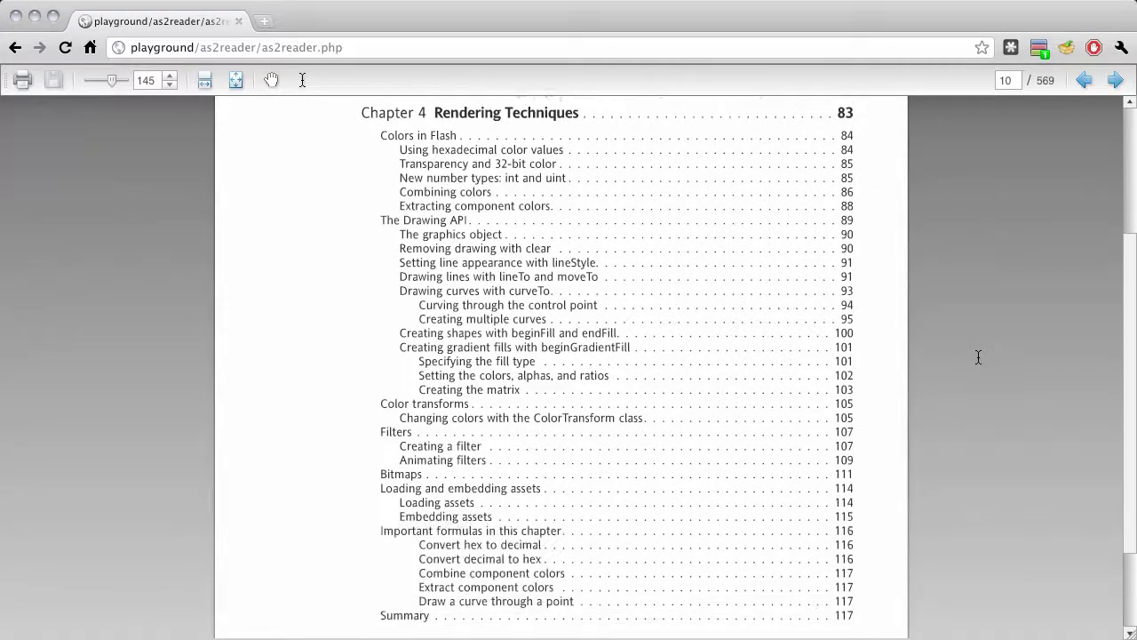
{"action": "scroll", "coordinate": [978, 356], "scroll_direction": "down", "scroll_amount": 3}
Scroll back up to page 6, the contents listing Parts Three and Four.
{"action": "scroll", "coordinate": [978, 357], "scroll_direction": "up", "scroll_amount": 3}
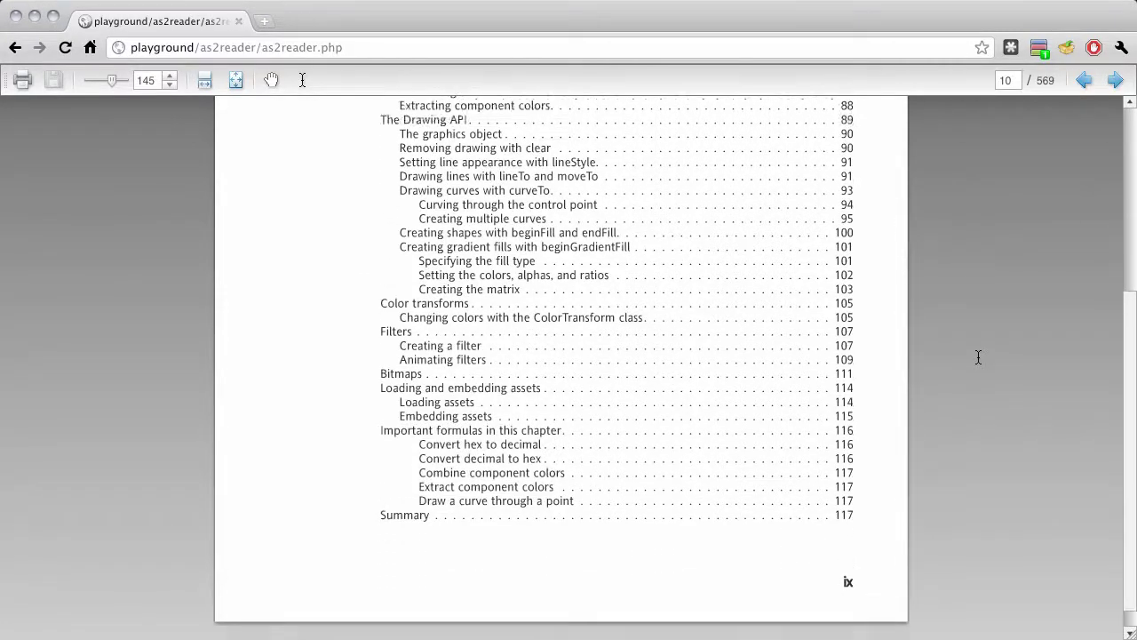
{"action": "scroll", "coordinate": [978, 356], "scroll_direction": "up", "scroll_amount": 3}
{"action": "scroll", "coordinate": [978, 357], "scroll_direction": "up", "scroll_amount": 3}
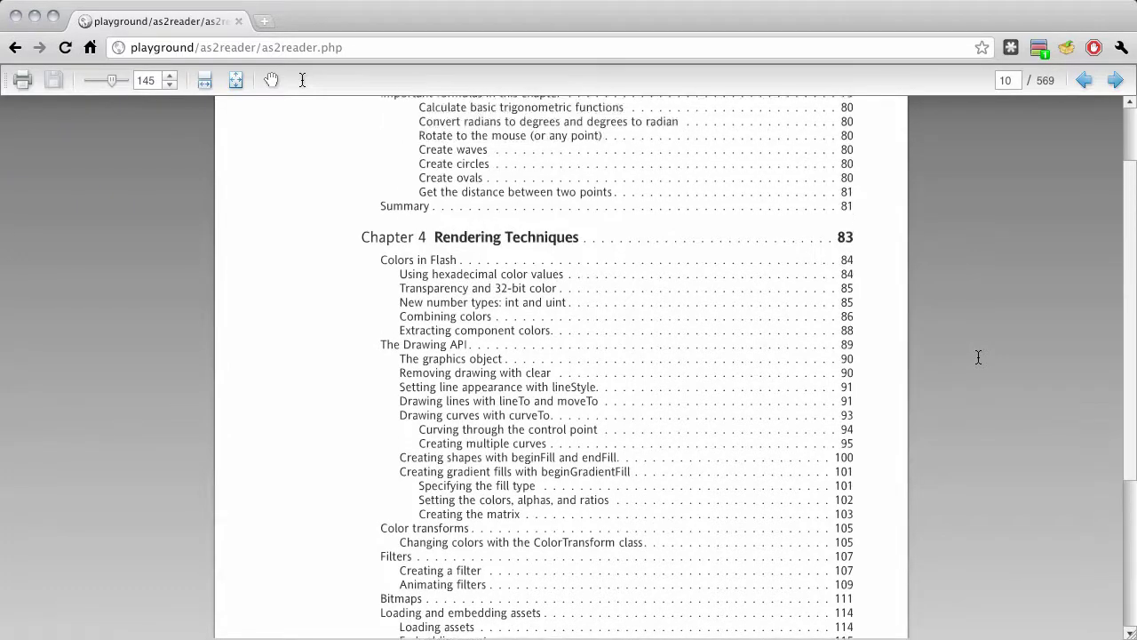
{"action": "scroll", "coordinate": [977, 356], "scroll_direction": "up", "scroll_amount": 1}
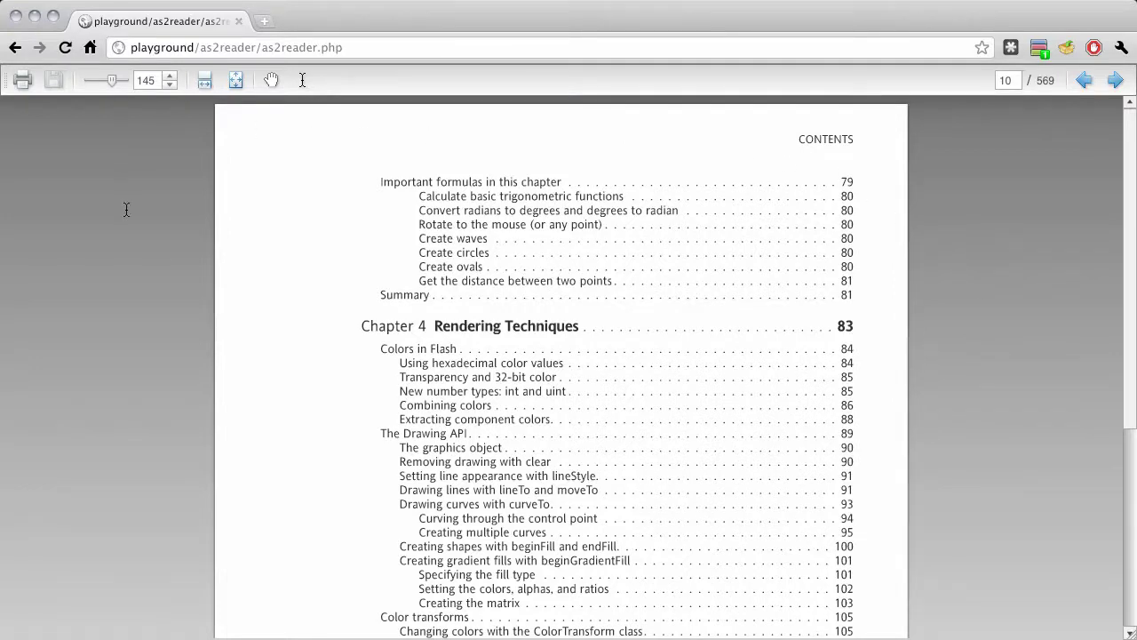
{"action": "scroll", "coordinate": [135, 247], "scroll_direction": "down", "scroll_amount": 5}
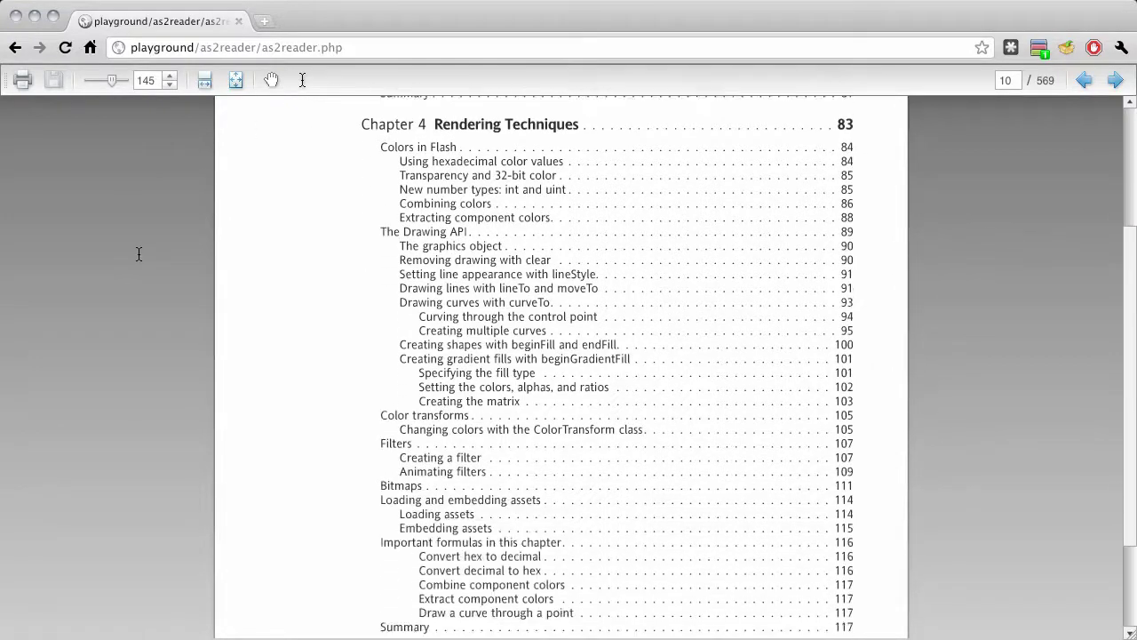
{"action": "scroll", "coordinate": [139, 254], "scroll_direction": "down", "scroll_amount": 8}
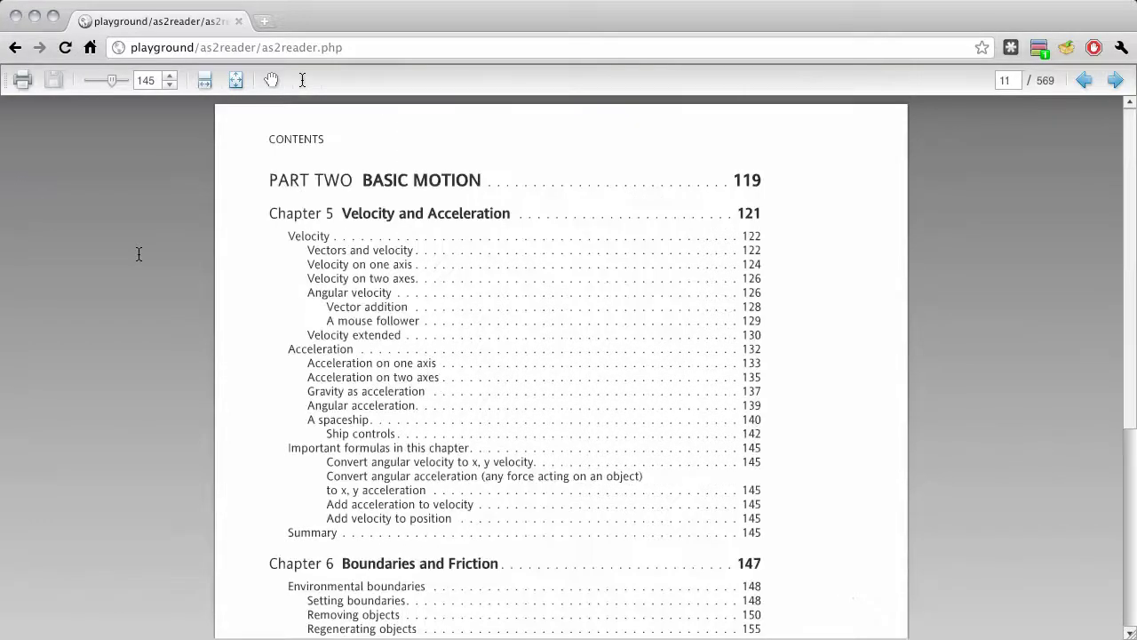
{"action": "scroll", "coordinate": [139, 254], "scroll_direction": "up", "scroll_amount": 15}
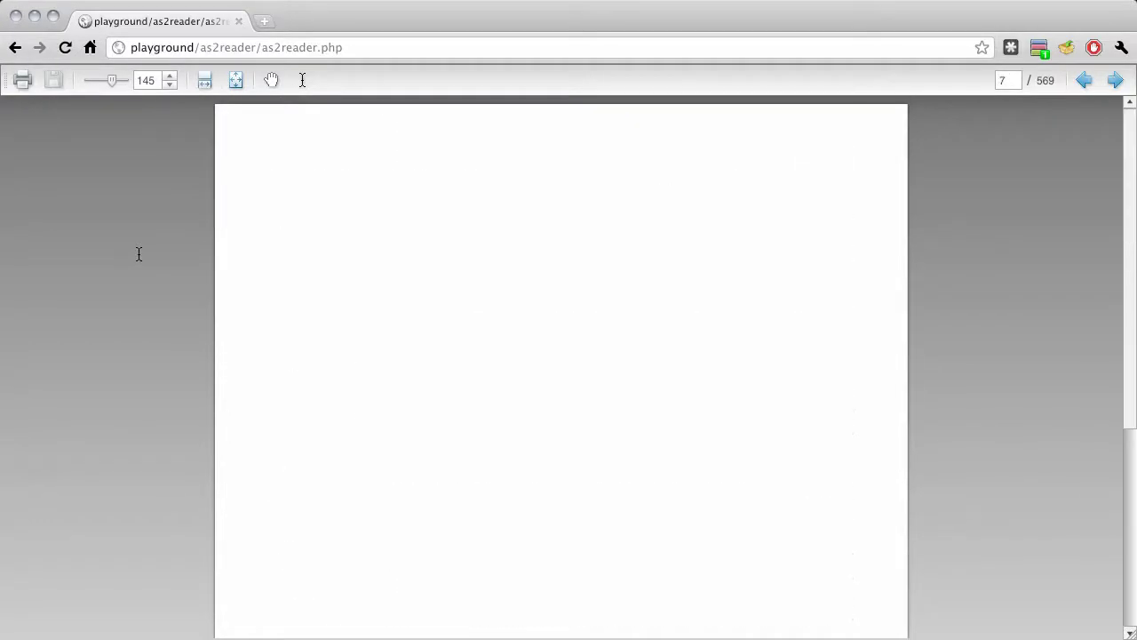
{"action": "scroll", "coordinate": [138, 254], "scroll_direction": "up", "scroll_amount": 3}
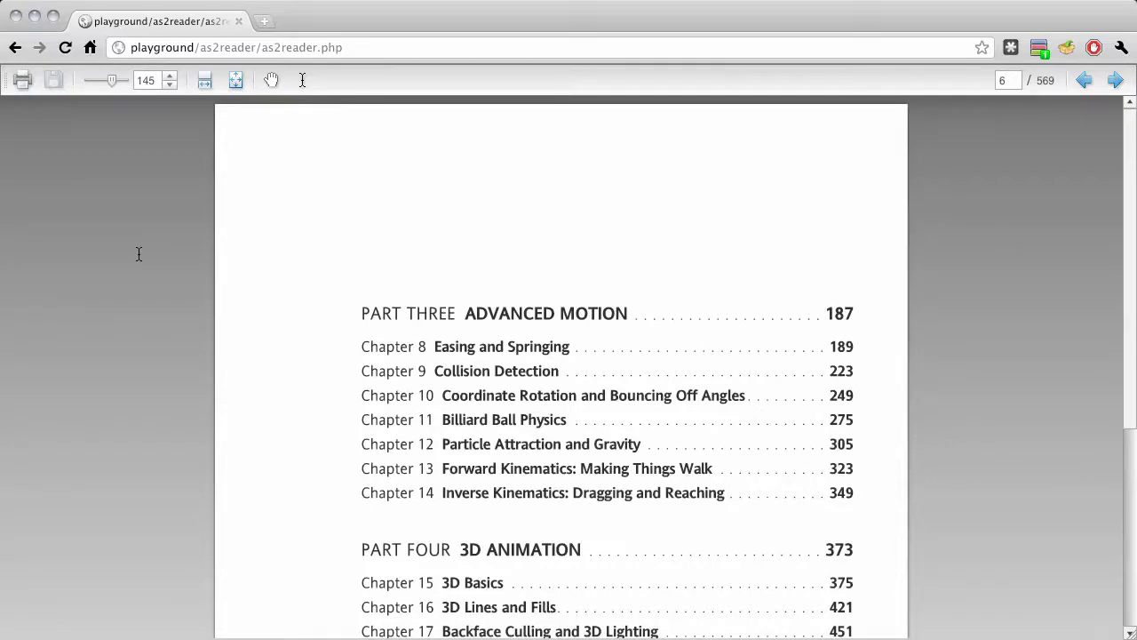
Append ?doc=book.swf to the viewer's URL to load the Beginning Ajax with PHP book.
{"action": "left_click", "coordinate": [380, 48]}
{"action": "left_click", "coordinate": [380, 48]}
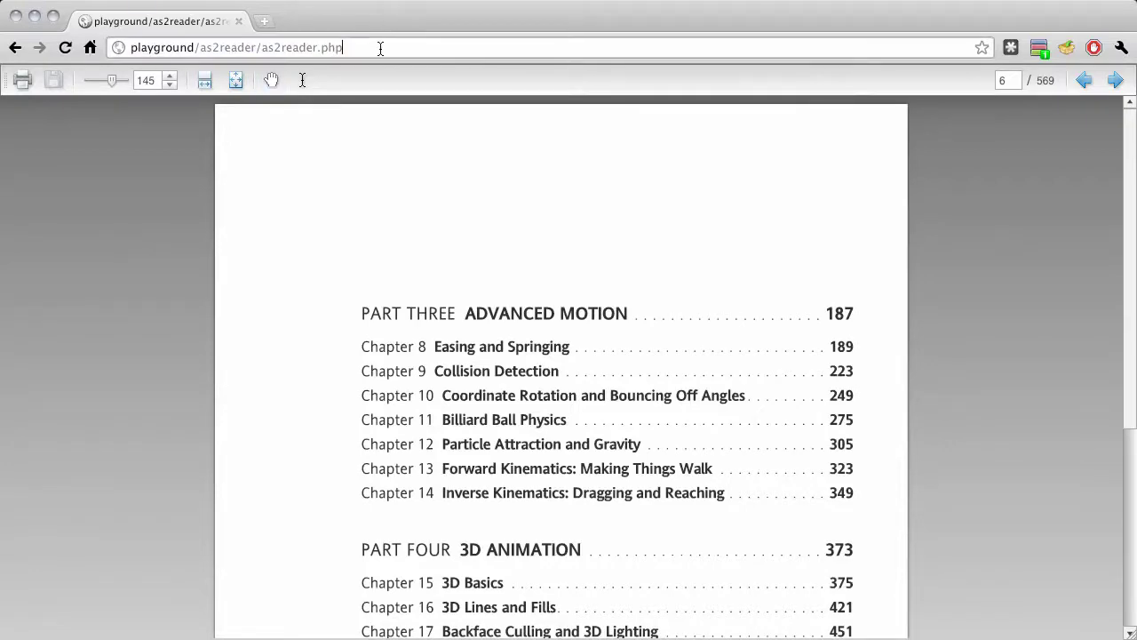
{"action": "type", "text": "?doc=book.swf"}
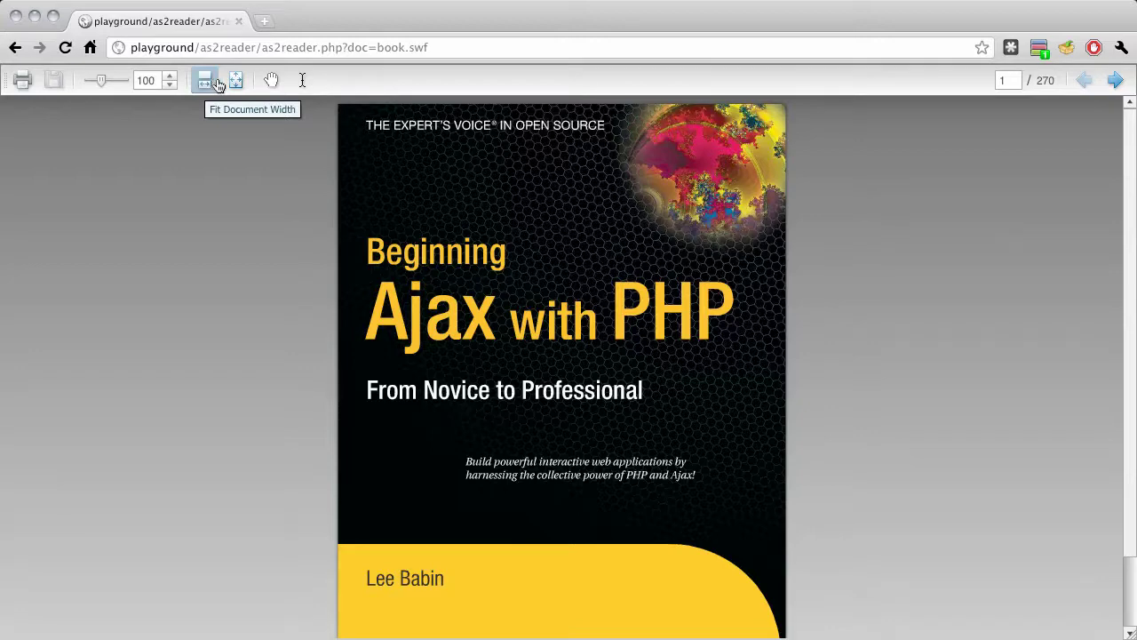
Zoom the book cover out to 85%.
{"action": "left_click", "coordinate": [174, 81]}
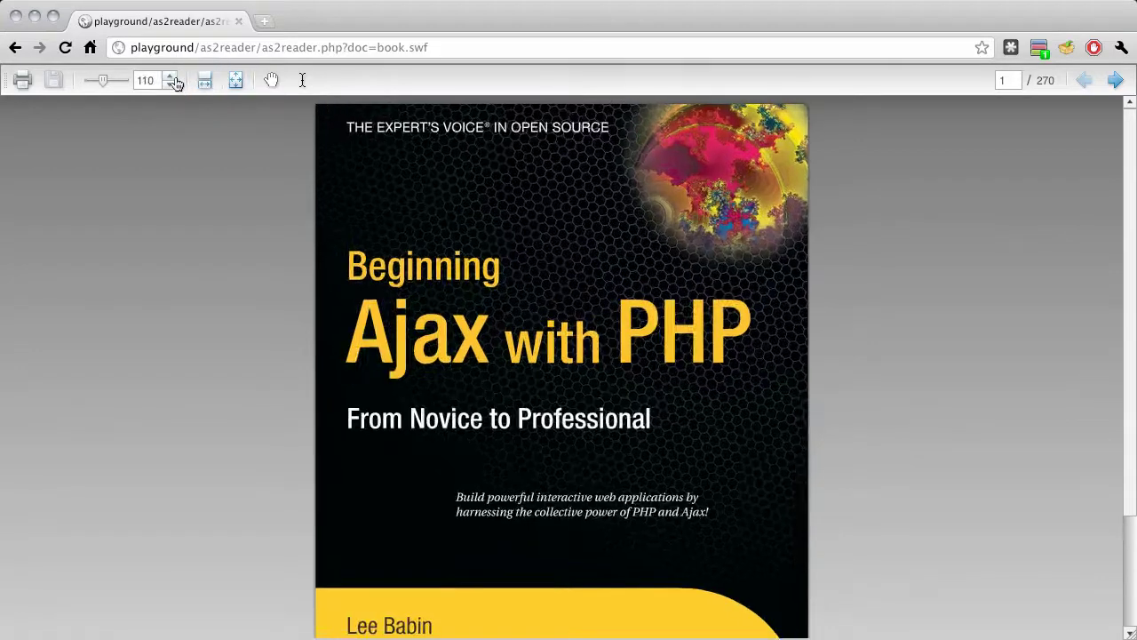
{"action": "left_click", "coordinate": [175, 81]}
{"action": "left_click", "coordinate": [174, 85]}
{"action": "left_click", "coordinate": [174, 86]}
{"action": "left_click", "coordinate": [174, 85]}
{"action": "left_click", "coordinate": [174, 85]}
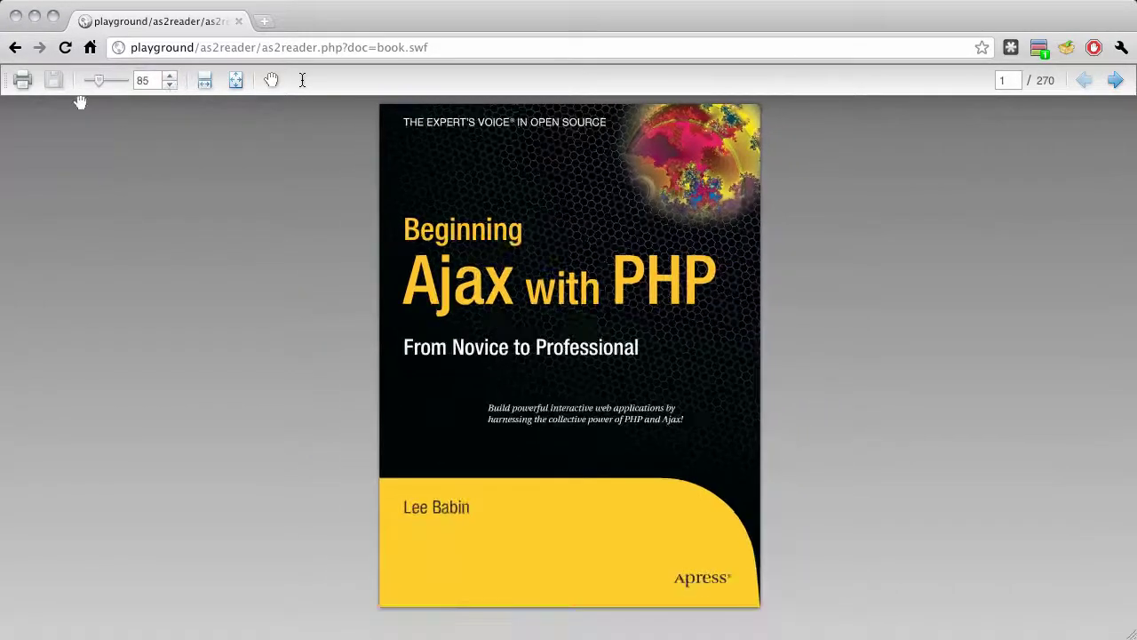
Start printing, dismiss the Page Setup dialog, and switch to the viewer's ActionScript code.
{"action": "left_click", "coordinate": [21, 89]}
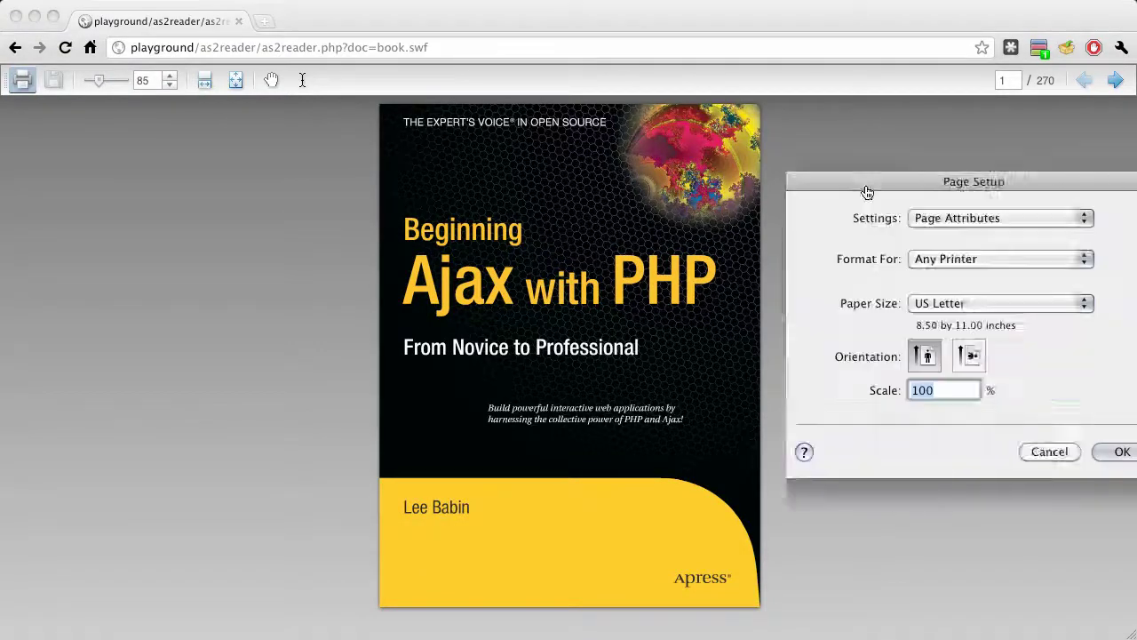
{"action": "left_click_drag", "start_coordinate": [802, 187], "coordinate": [472, 198]}
{"action": "key", "text": "Return"}
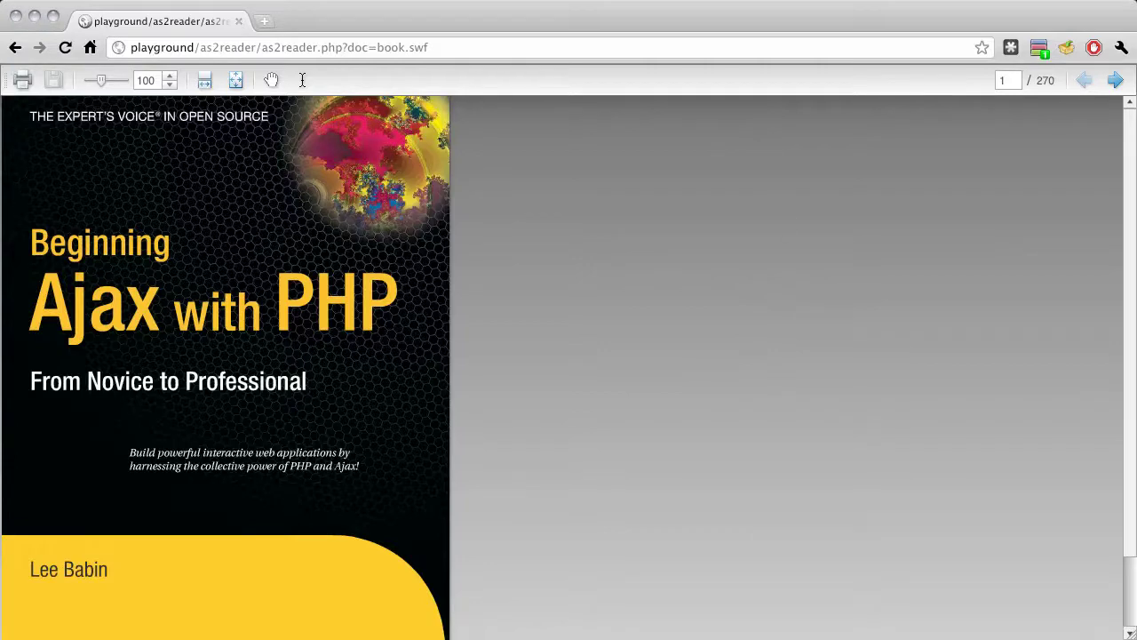
{"action": "key", "text": "super+Tab"}
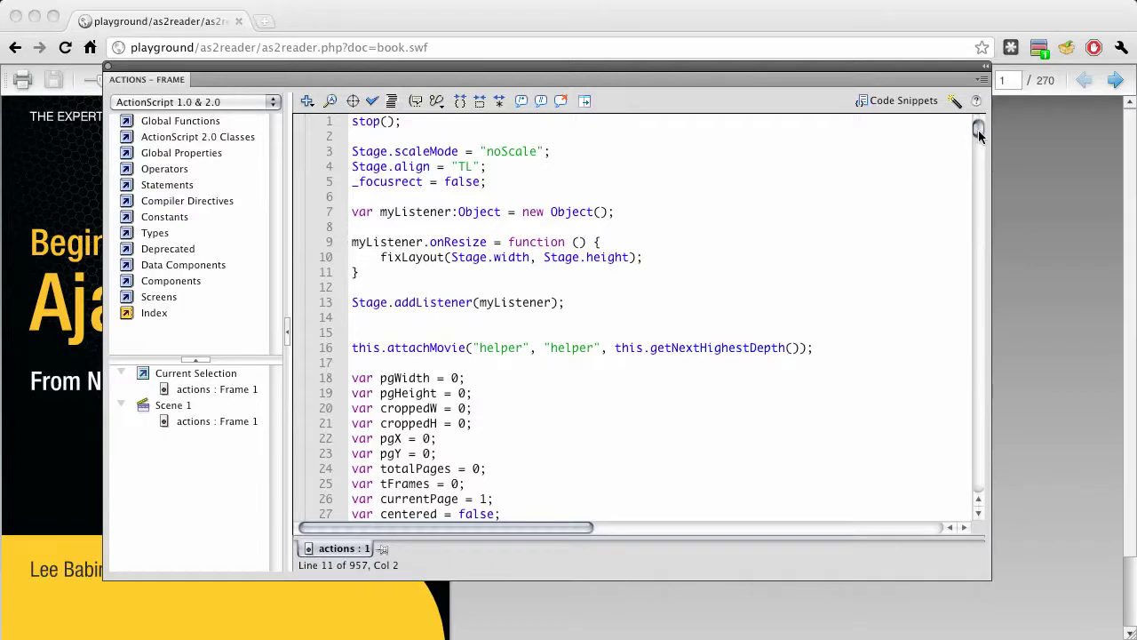
Enlarge the Actions – Frame code panel to show longer script lines.
{"action": "left_click_drag", "start_coordinate": [978, 131], "coordinate": [978, 164]}
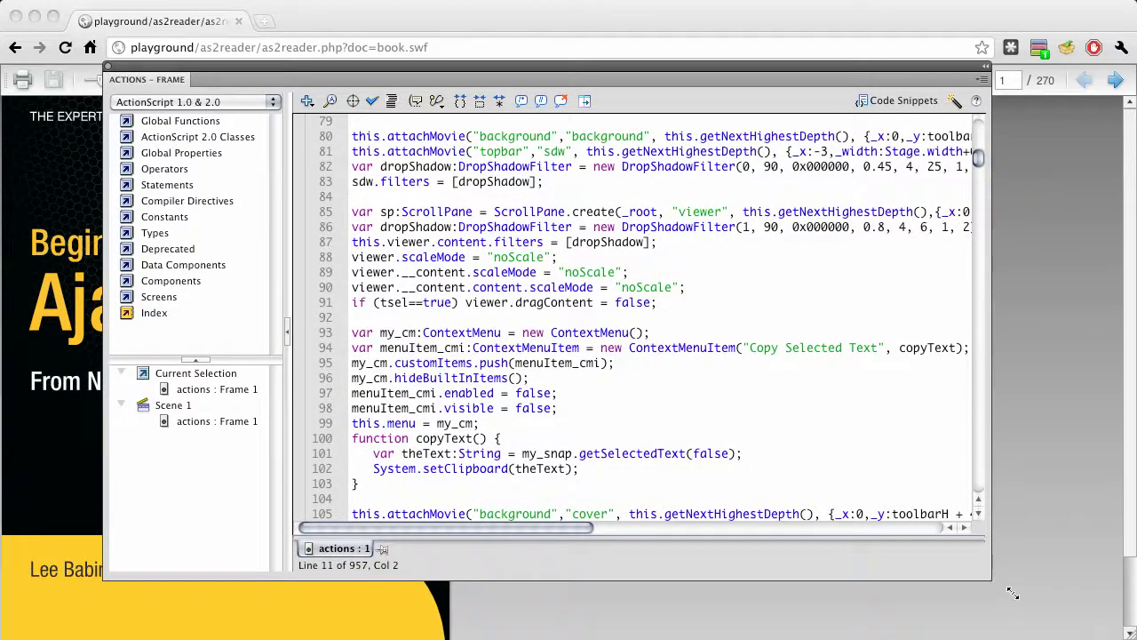
{"action": "left_click_drag", "start_coordinate": [988, 579], "coordinate": [1110, 638]}
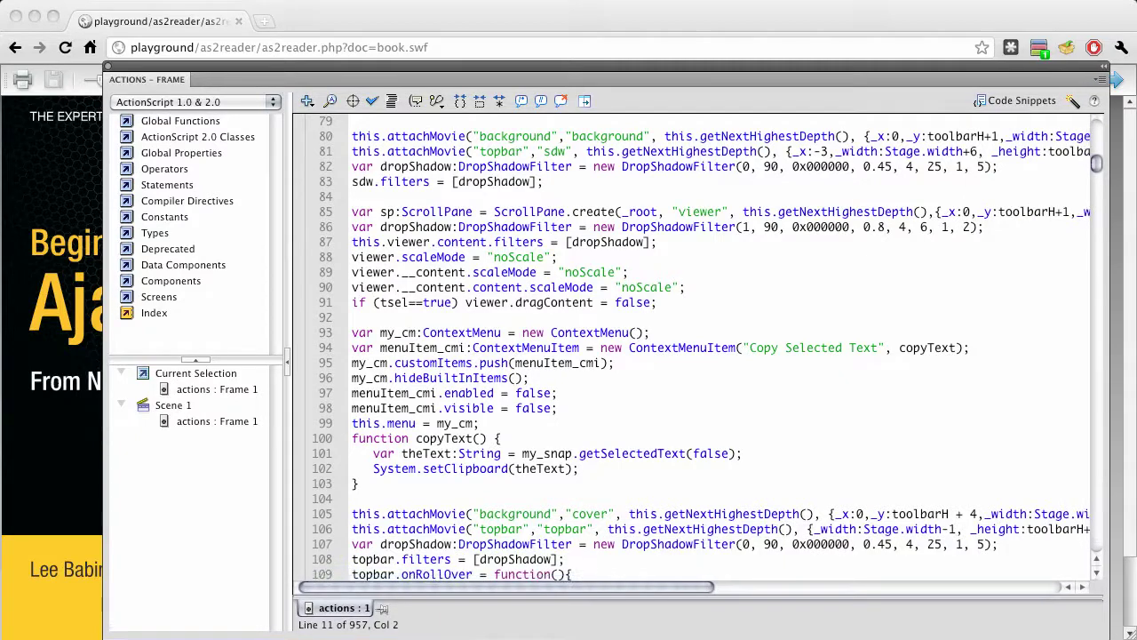
{"action": "scroll", "coordinate": [711, 349], "scroll_direction": "down", "scroll_amount": 9}
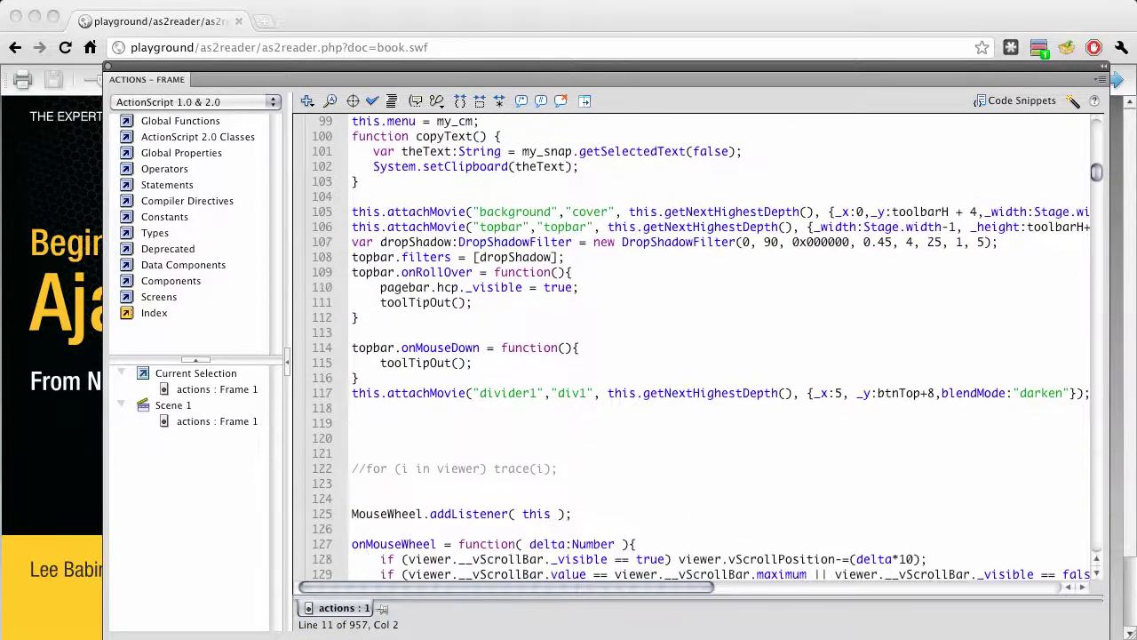
{"action": "scroll", "coordinate": [702, 349], "scroll_direction": "down", "scroll_amount": 8}
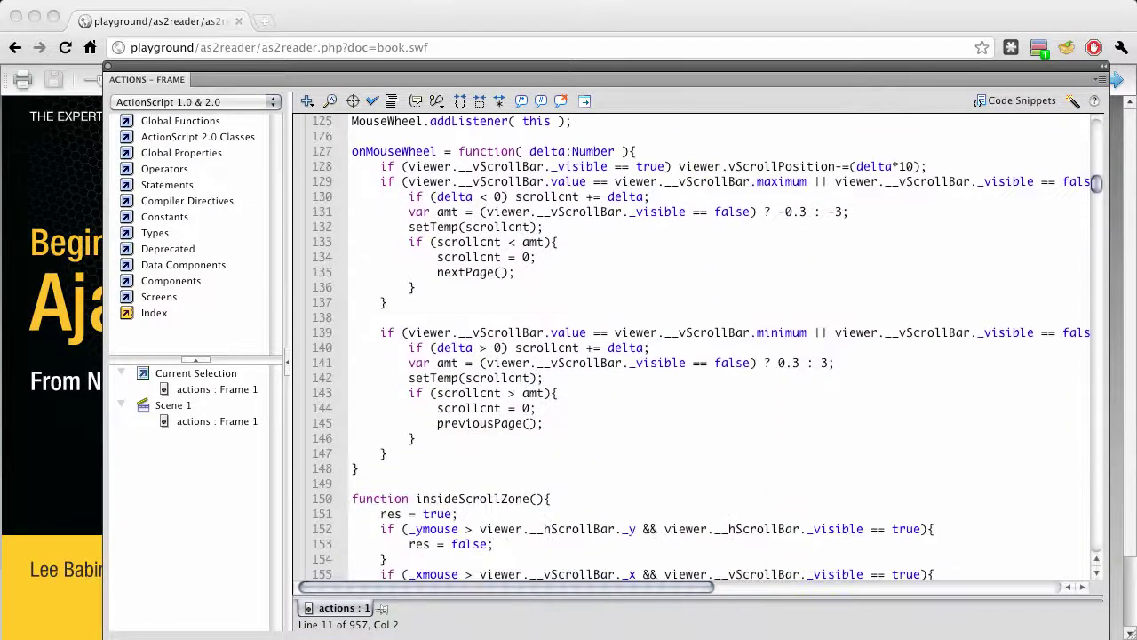
Scroll the script down to the drag and text-select tool handlers near line 400.
{"action": "scroll", "coordinate": [702, 349], "scroll_direction": "down", "scroll_amount": 10}
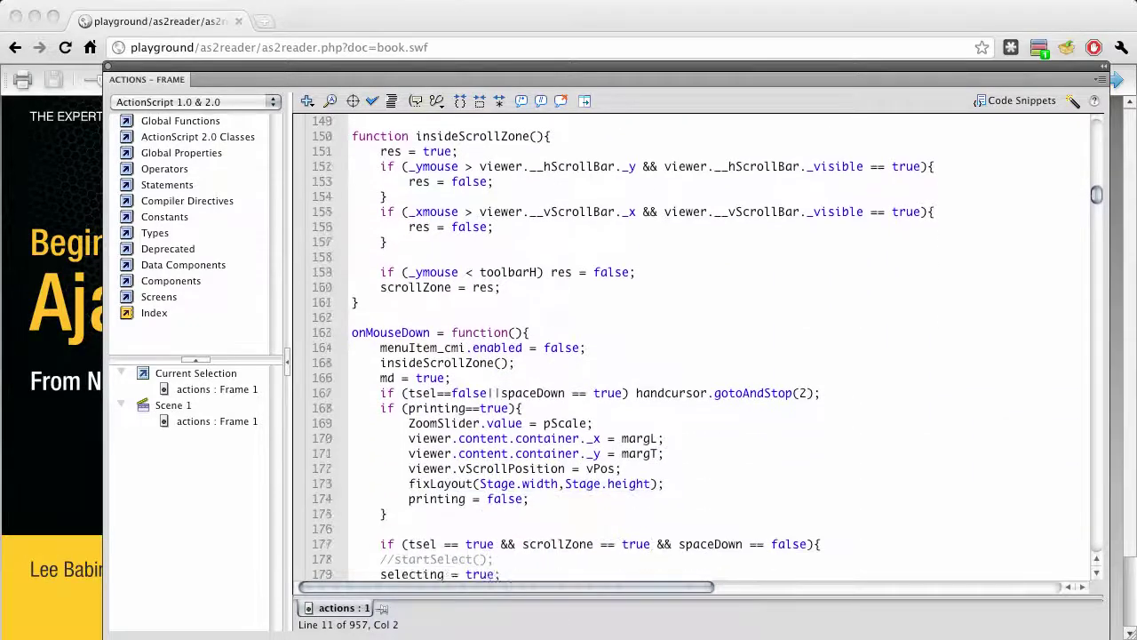
{"action": "scroll", "coordinate": [702, 349], "scroll_direction": "down", "scroll_amount": 6}
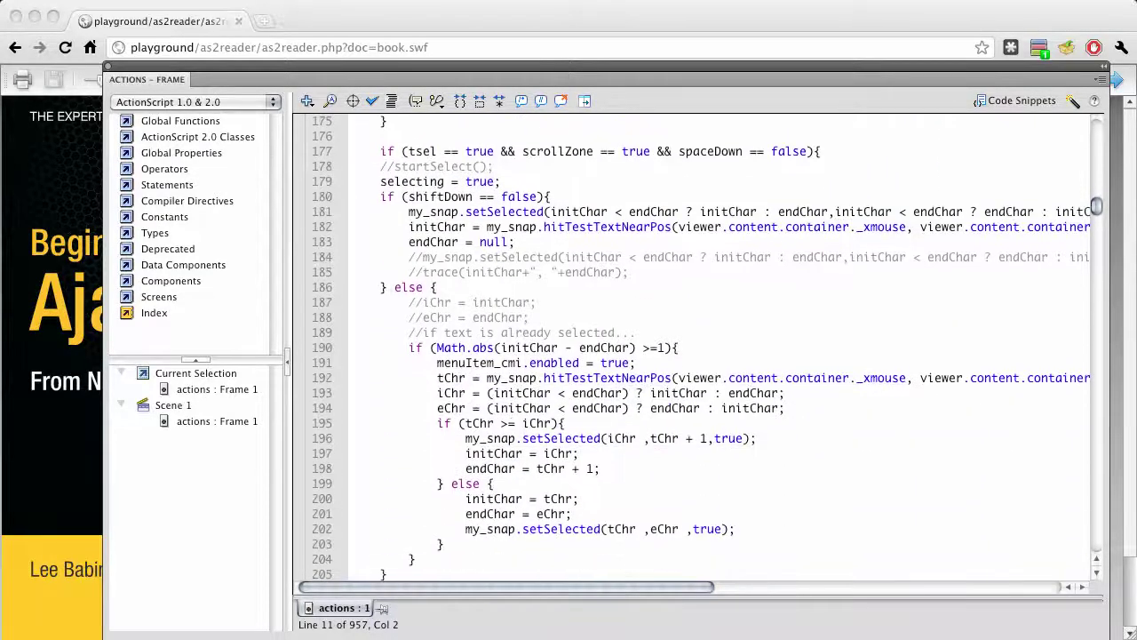
{"action": "scroll", "coordinate": [702, 350], "scroll_direction": "down", "scroll_amount": 7}
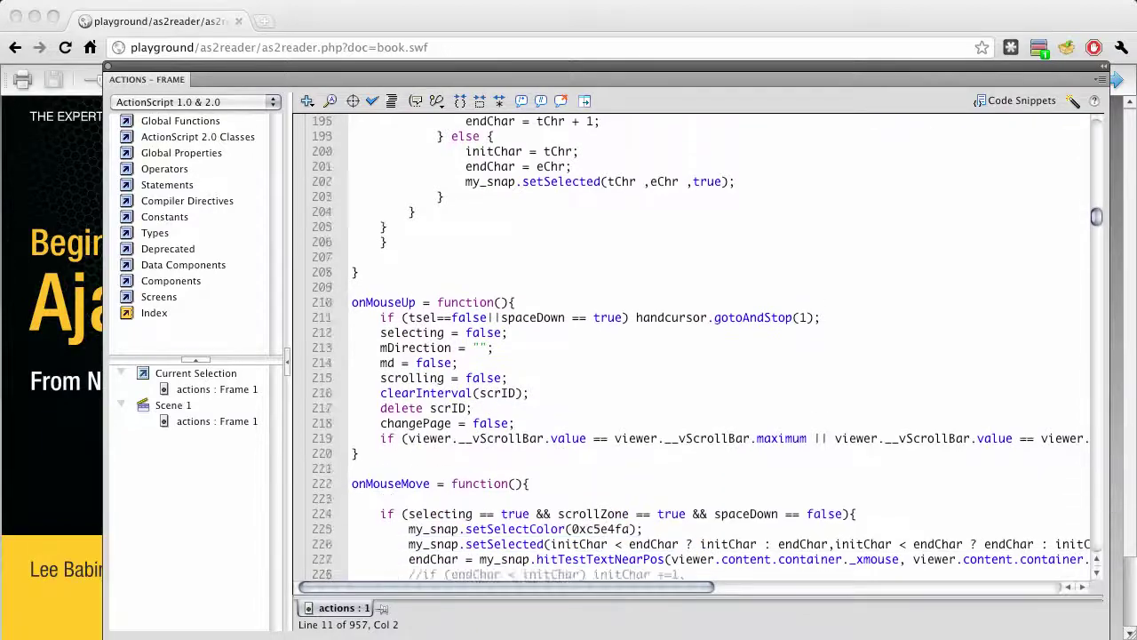
{"action": "scroll", "coordinate": [702, 349], "scroll_direction": "down", "scroll_amount": 14}
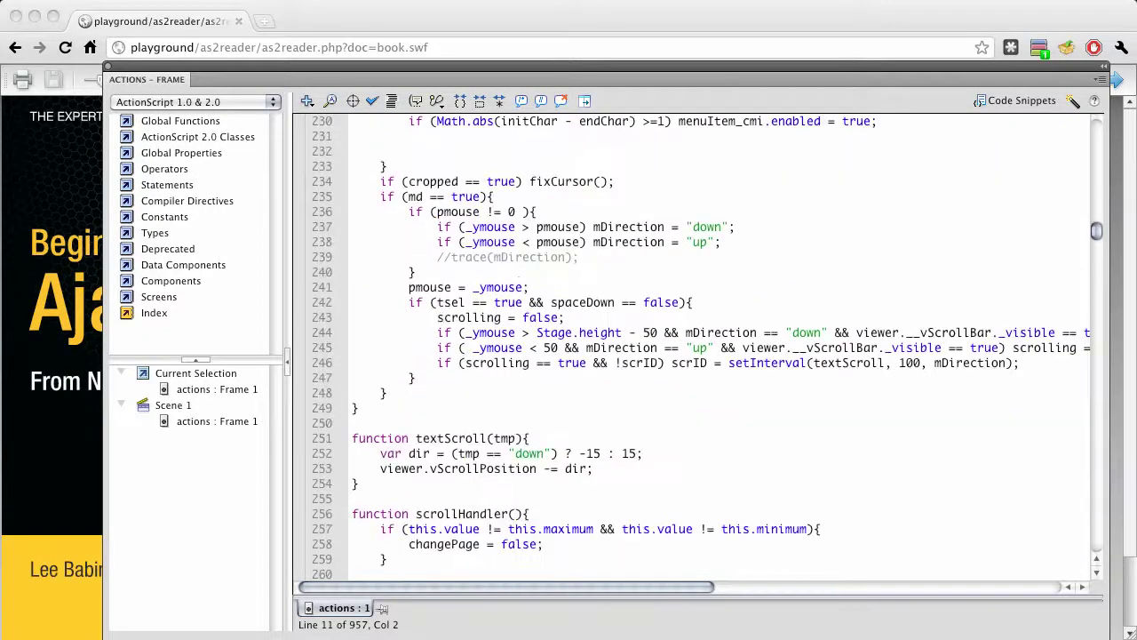
{"action": "scroll", "coordinate": [702, 349], "scroll_direction": "down", "scroll_amount": 11}
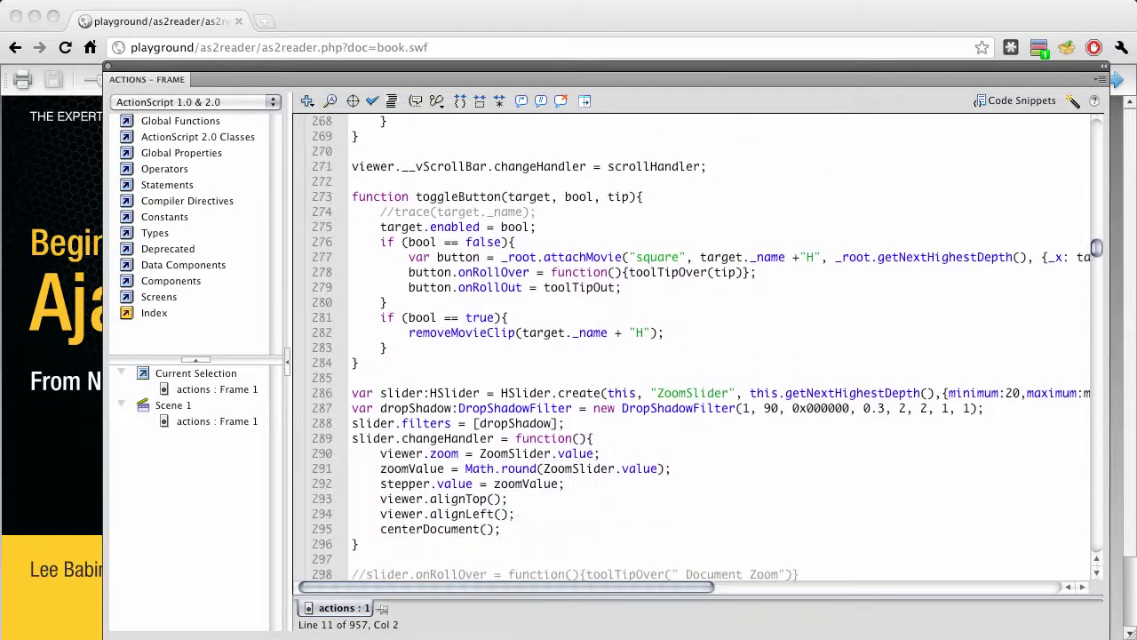
{"action": "scroll", "coordinate": [702, 350], "scroll_direction": "down", "scroll_amount": 10}
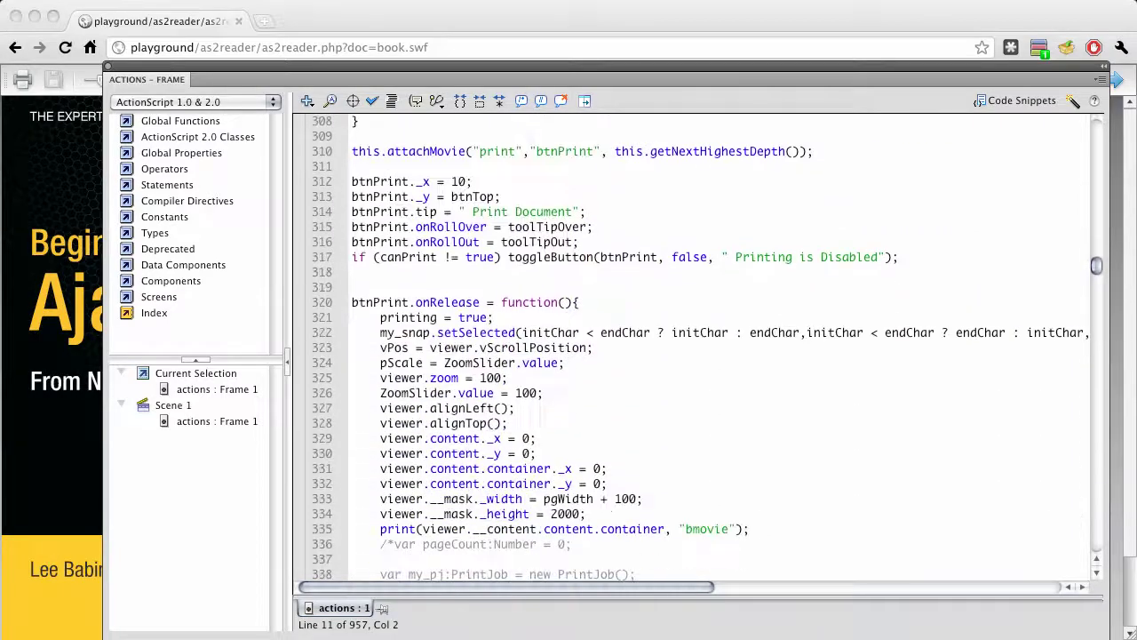
{"action": "scroll", "coordinate": [702, 349], "scroll_direction": "down", "scroll_amount": 12}
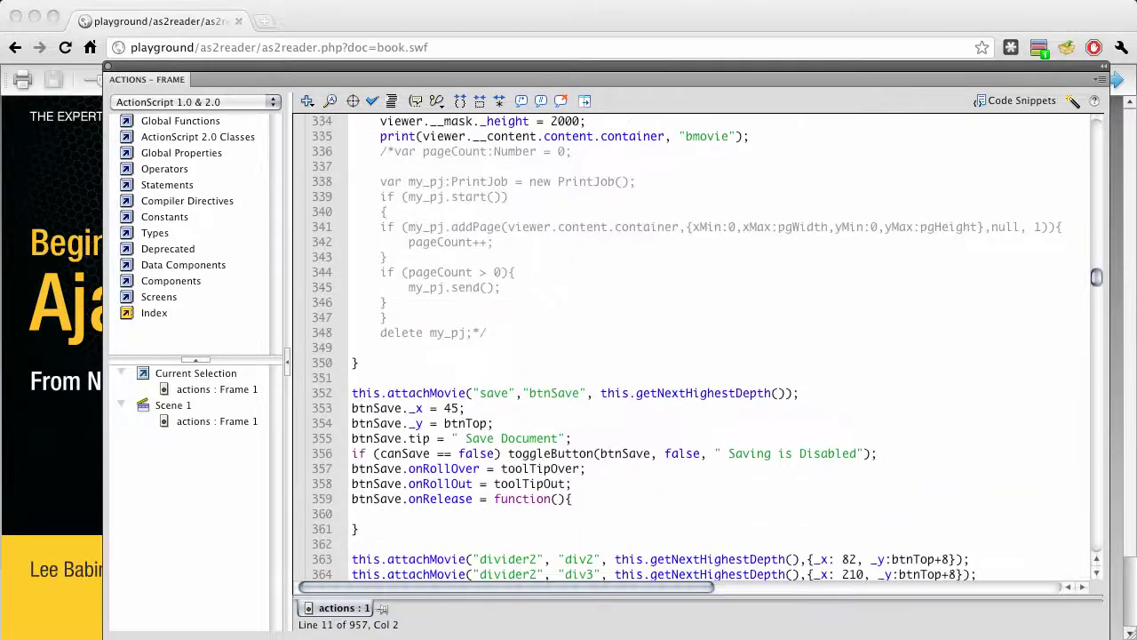
{"action": "scroll", "coordinate": [702, 349], "scroll_direction": "down", "scroll_amount": 17}
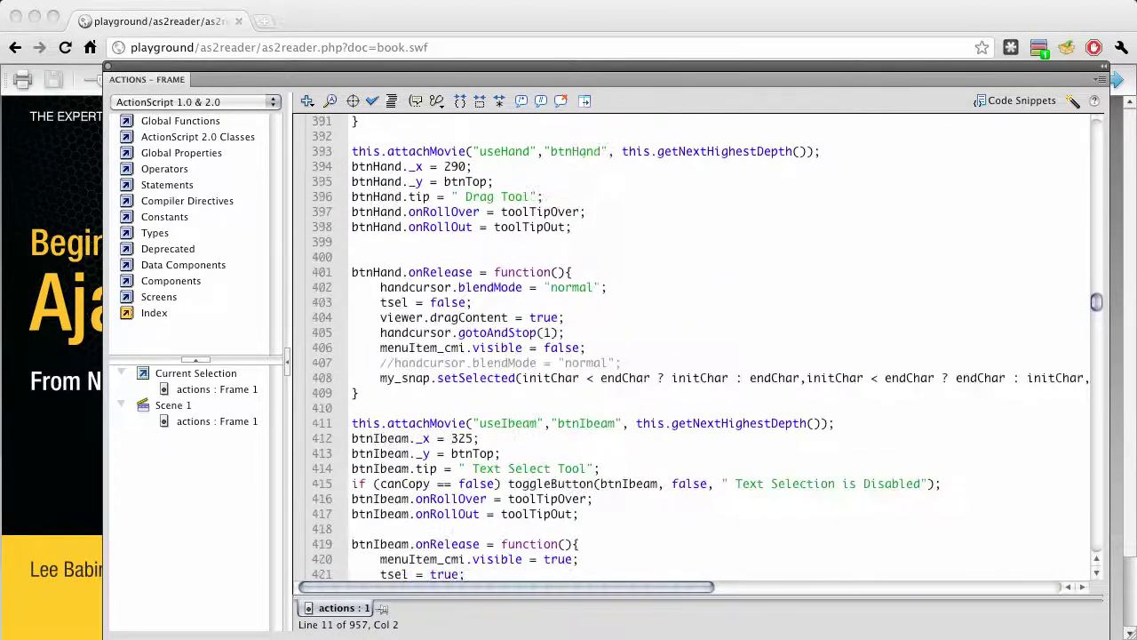